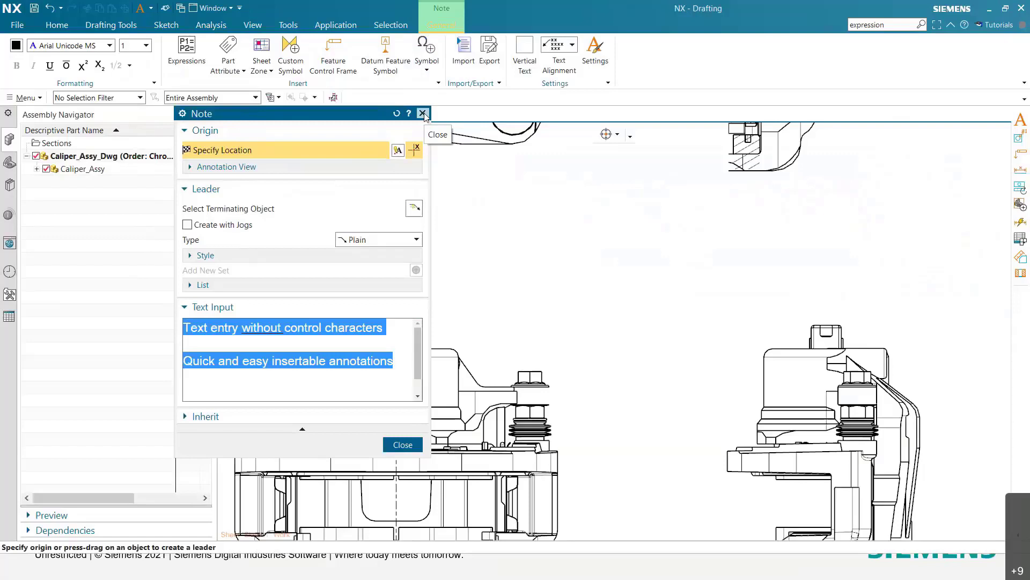
Expand the note's annotation view options, then underline the words "control characters" and colour them yellow
left_click(191, 168)
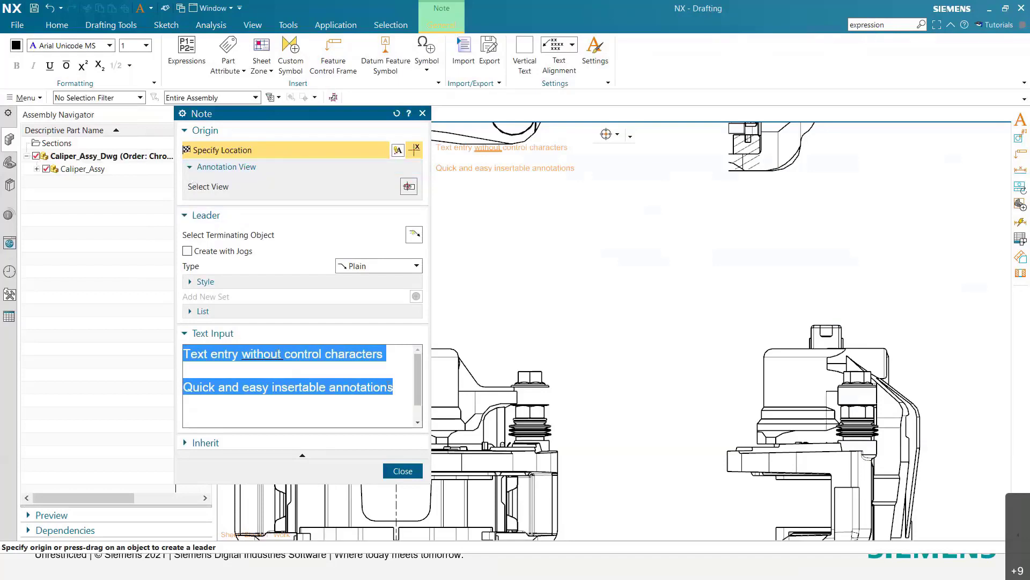
left_click(370, 370)
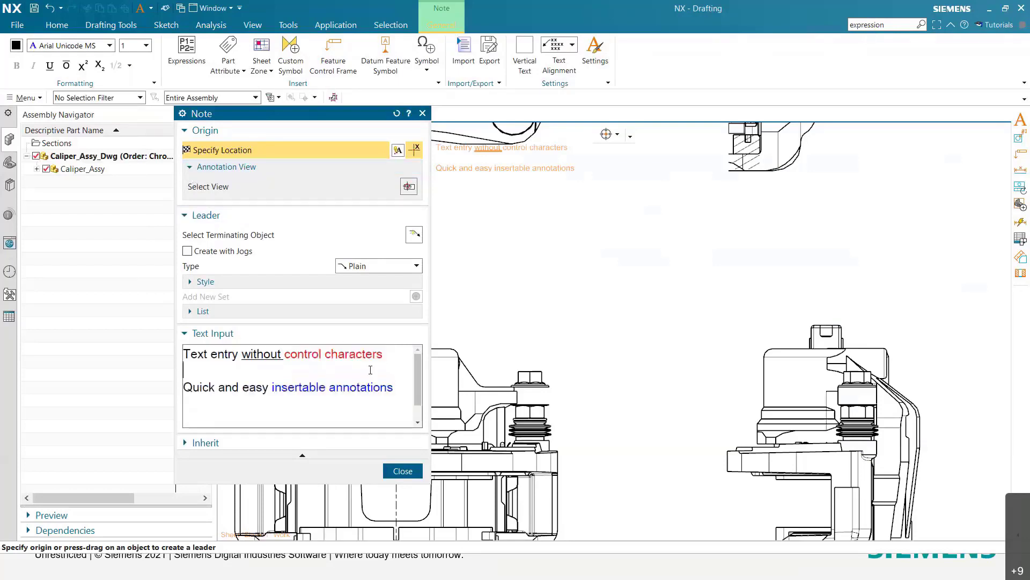
left_click_drag(382, 350, 284, 354)
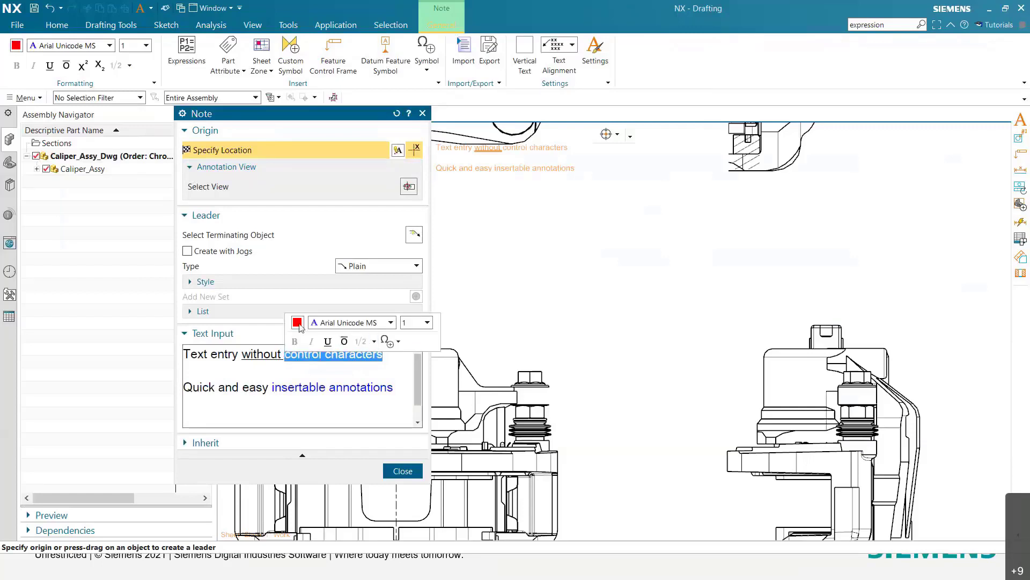
left_click(299, 323)
left_click(335, 354)
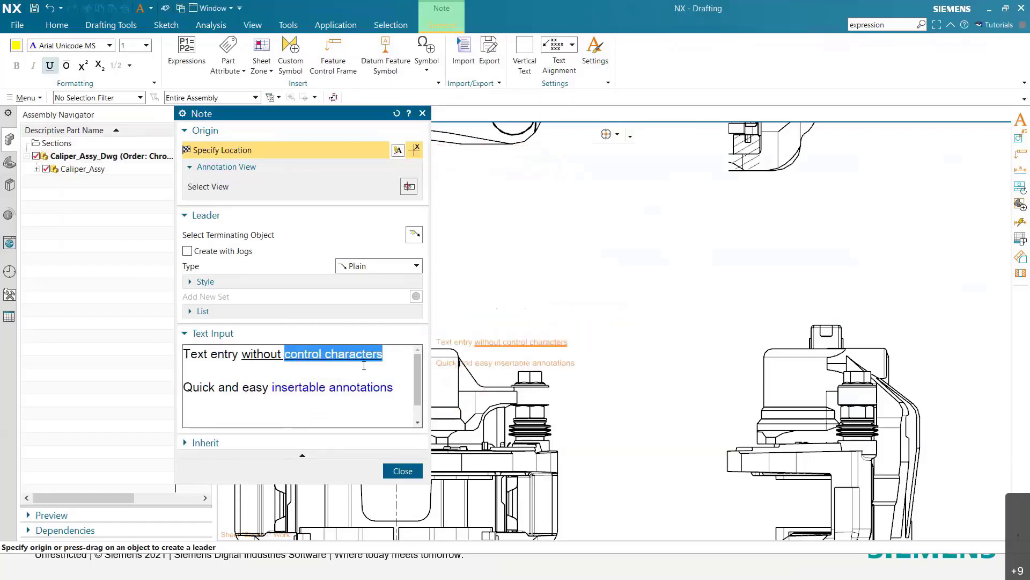
left_click(398, 355)
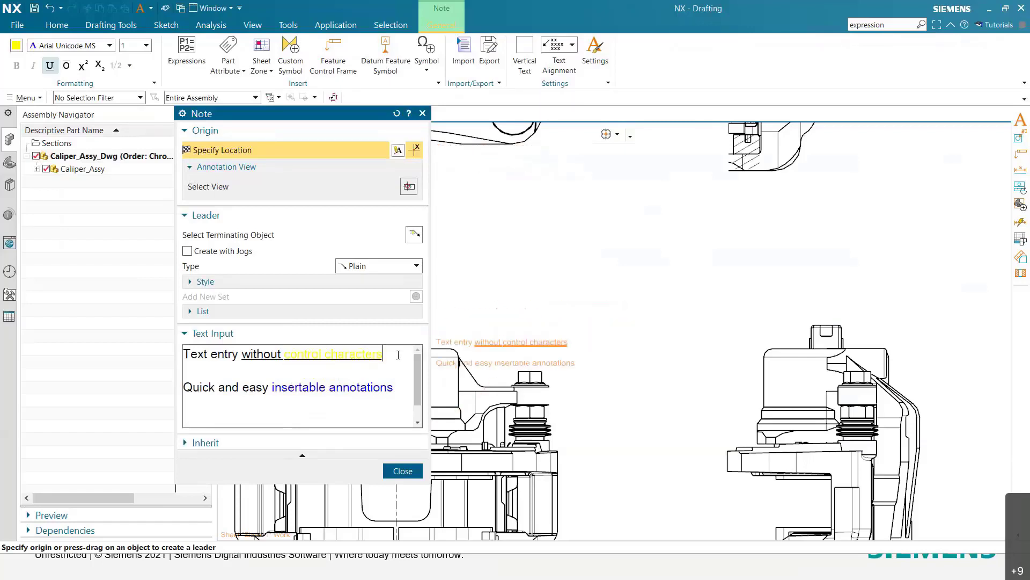
Recolour the words "control characters" in the note text red
left_click_drag(398, 355, 284, 355)
left_click(296, 323)
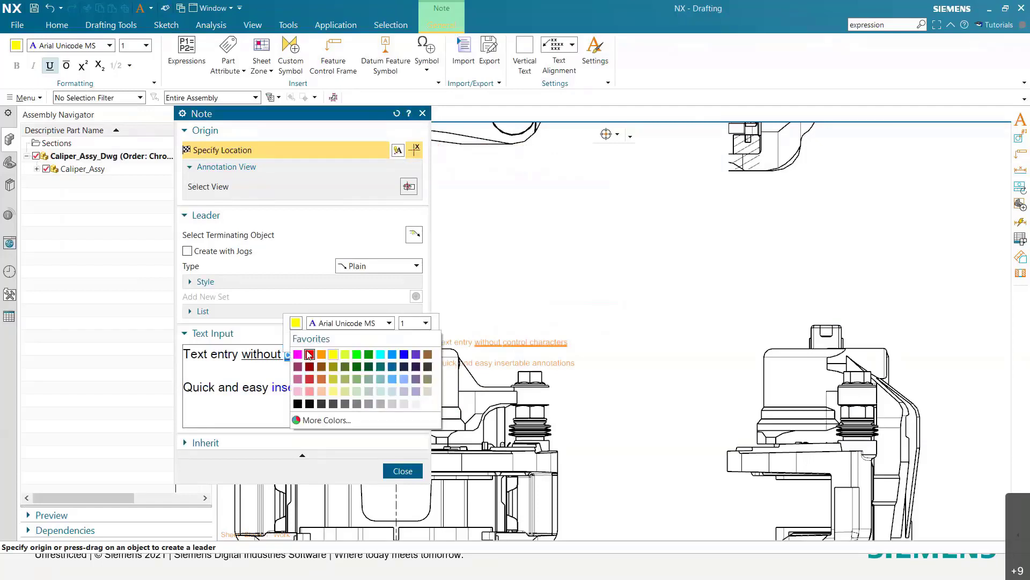
left_click(361, 362)
Add the line "fractions: 1/2" above the "Quick and easy insertable annotations" line of the note
left_click(363, 365)
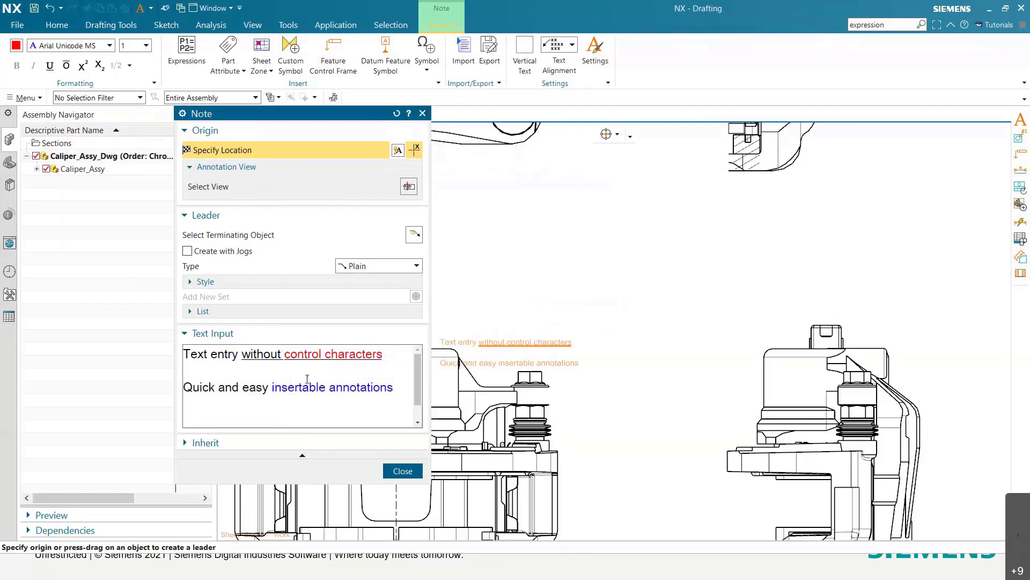
key("Return")
type("fra")
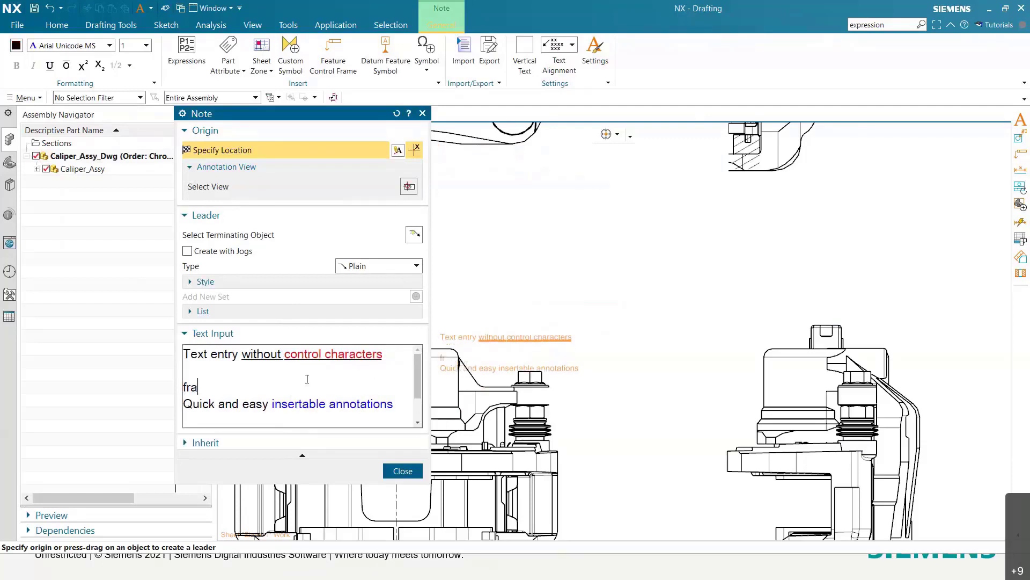
type("ctions: 1/2")
Convert the typed 1/2 in the note into a fraction and set its style to 3/4 Height
key("shift+Left")
key("shift+Left")
key("shift+Left")
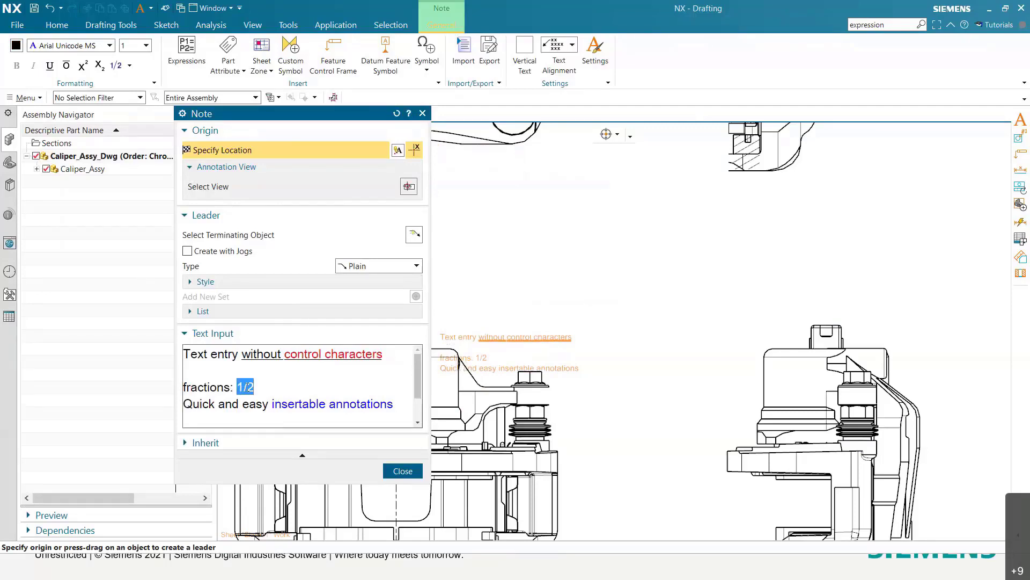
right_click(246, 386)
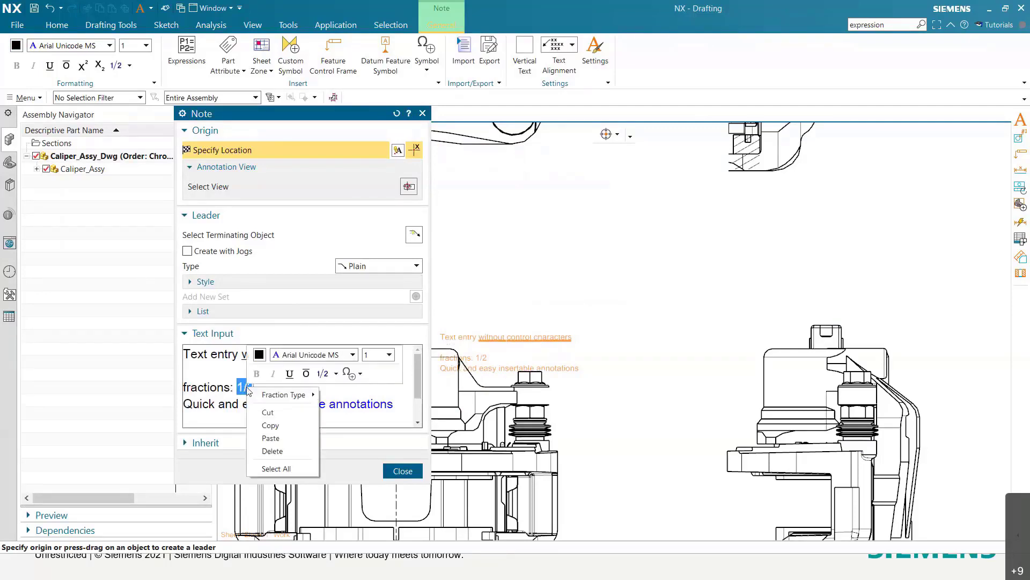
left_click(336, 373)
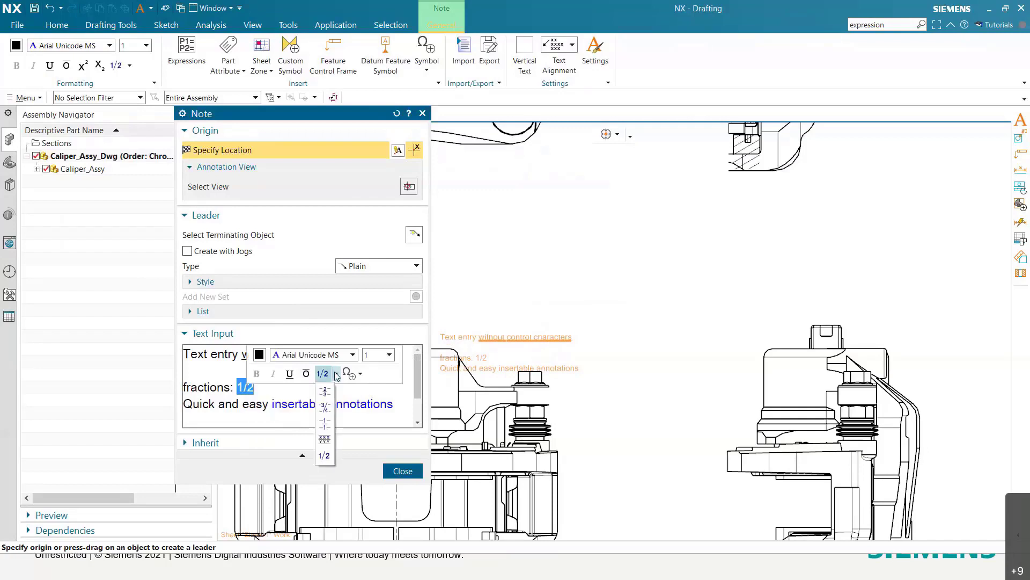
left_click(325, 440)
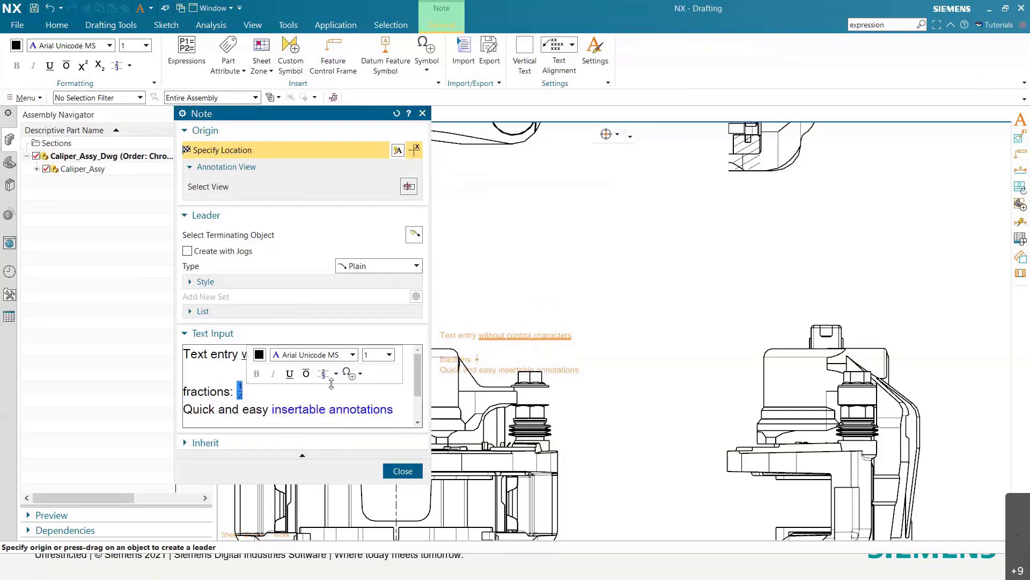
left_click(336, 374)
left_click(327, 409)
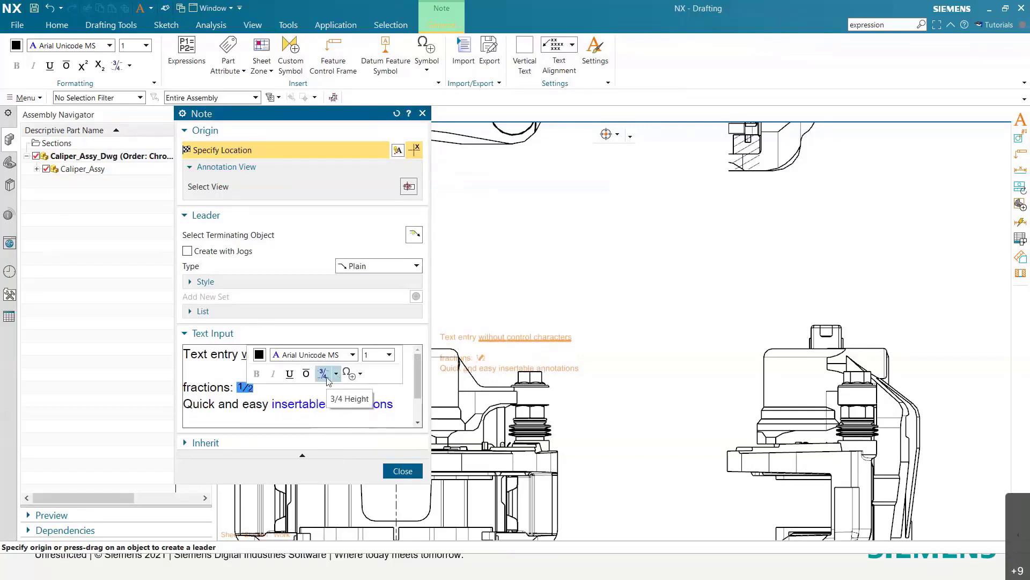
Replace the selected fraction with the circled M from the GDT symbols, and check the quick symbol list
left_click(360, 374)
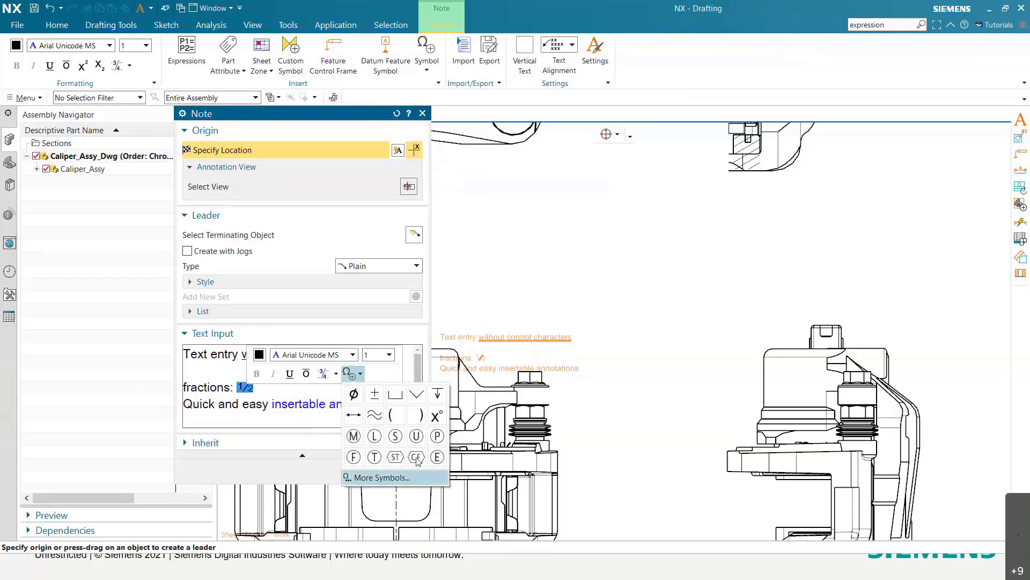
left_click(386, 478)
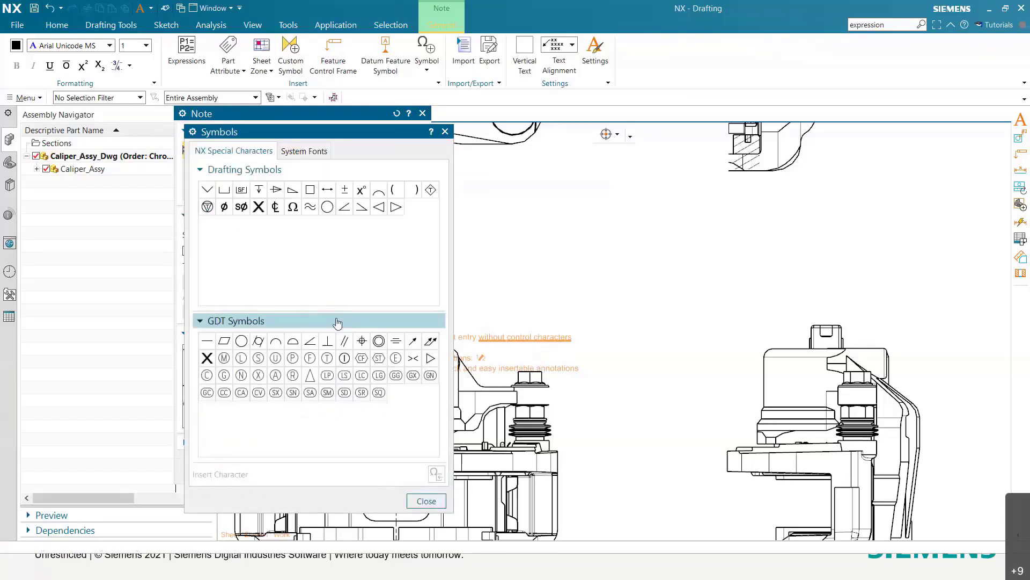
left_click(223, 357)
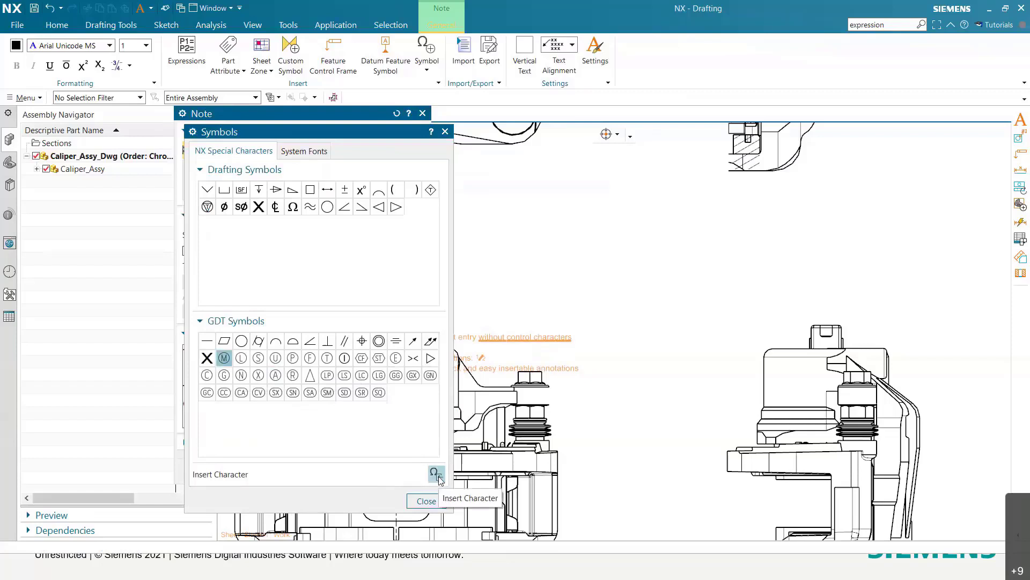
left_click(437, 475)
left_click(426, 500)
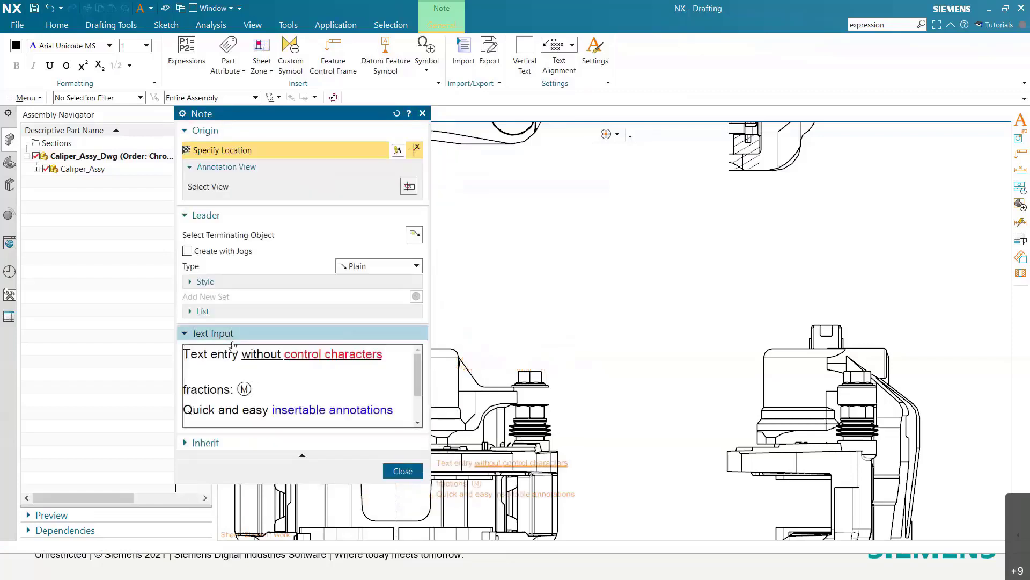
key("shift+Left")
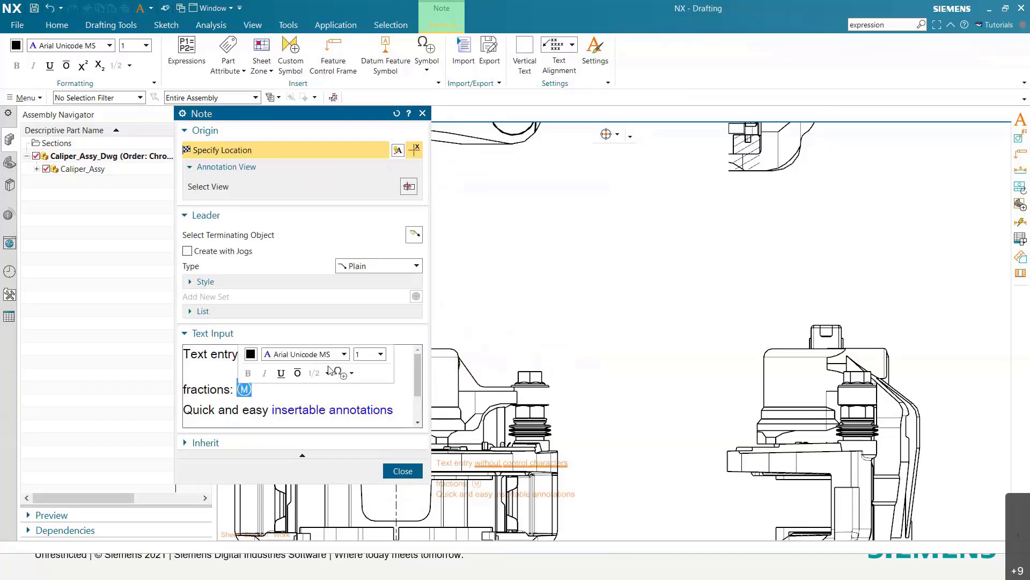
left_click(344, 373)
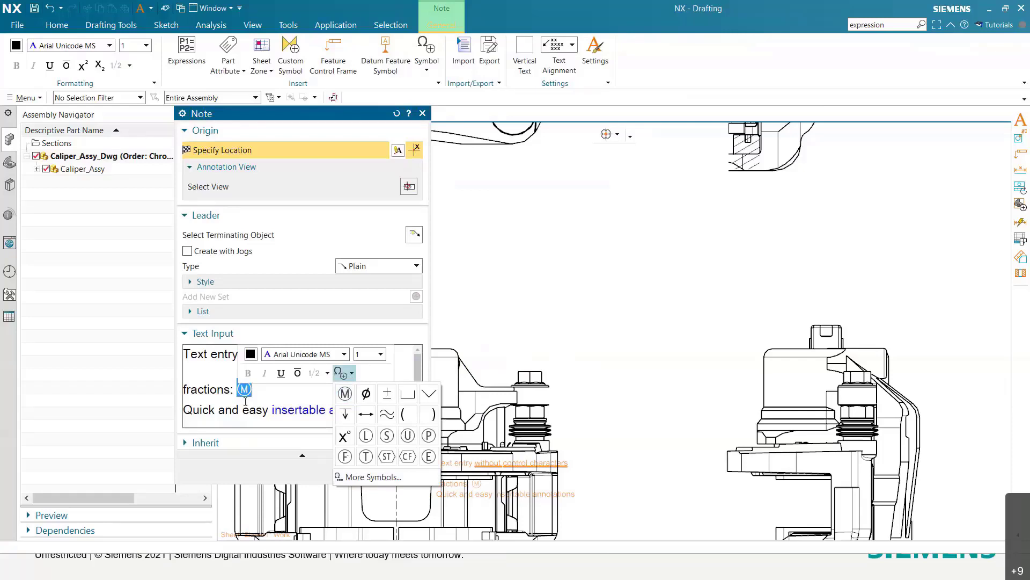
left_click(268, 390)
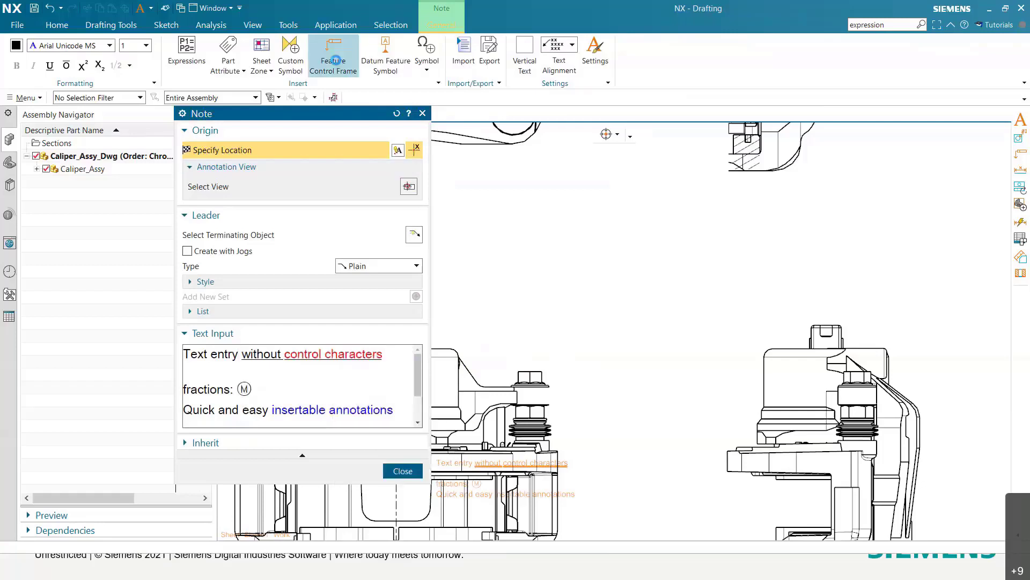
Insert a flatness feature control frame after the circled M, with a Circular Area unit basis, the circled U modifier and datums A and B
middle_click(335, 61)
left_click(364, 45)
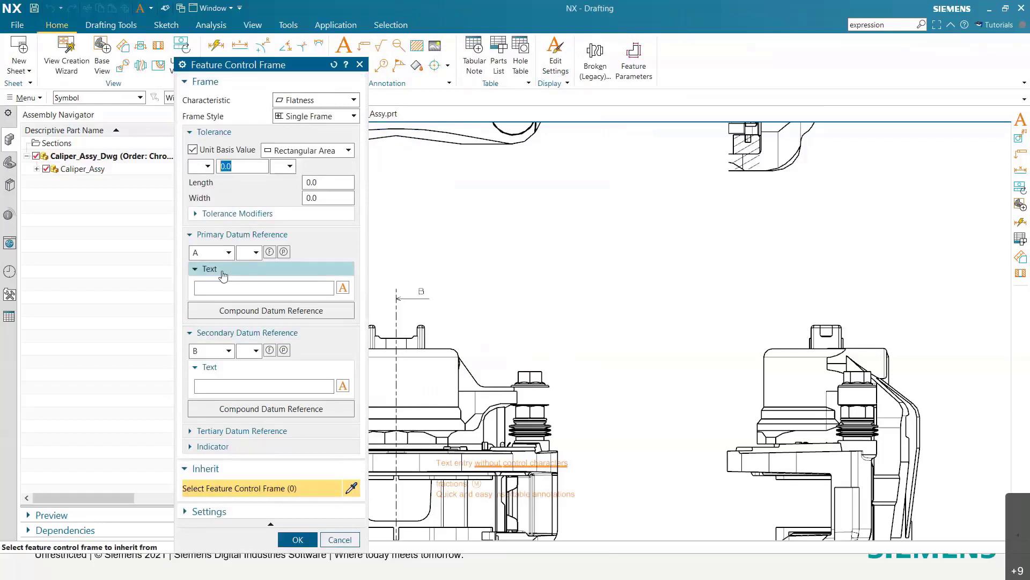
left_click(334, 151)
left_click(292, 177)
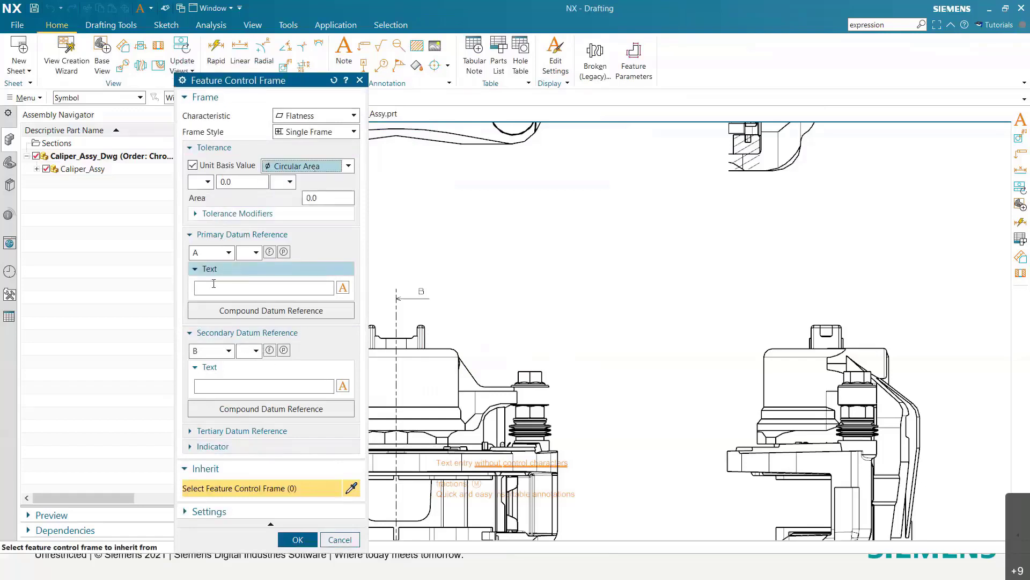
left_click(236, 213)
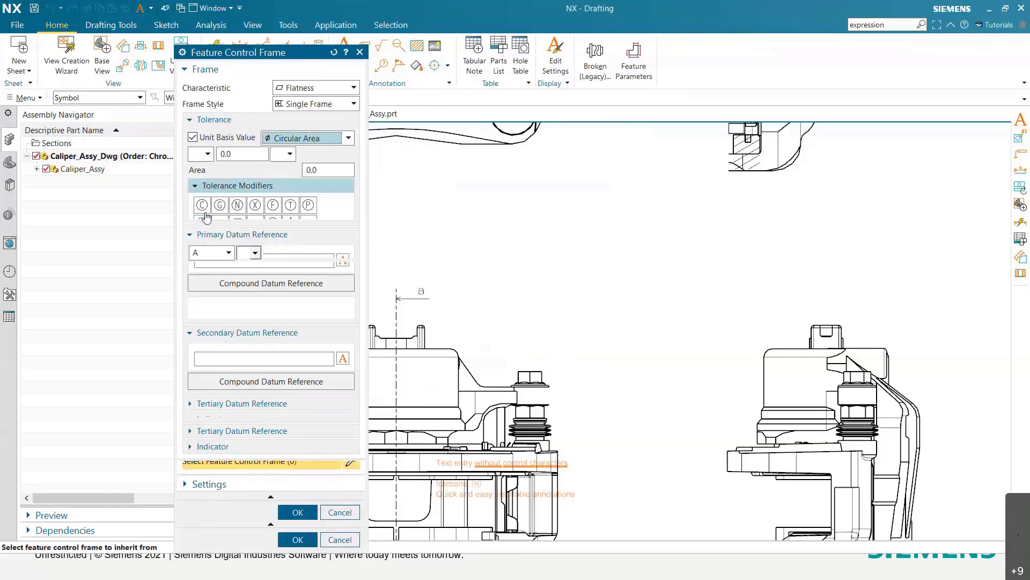
left_click(202, 206)
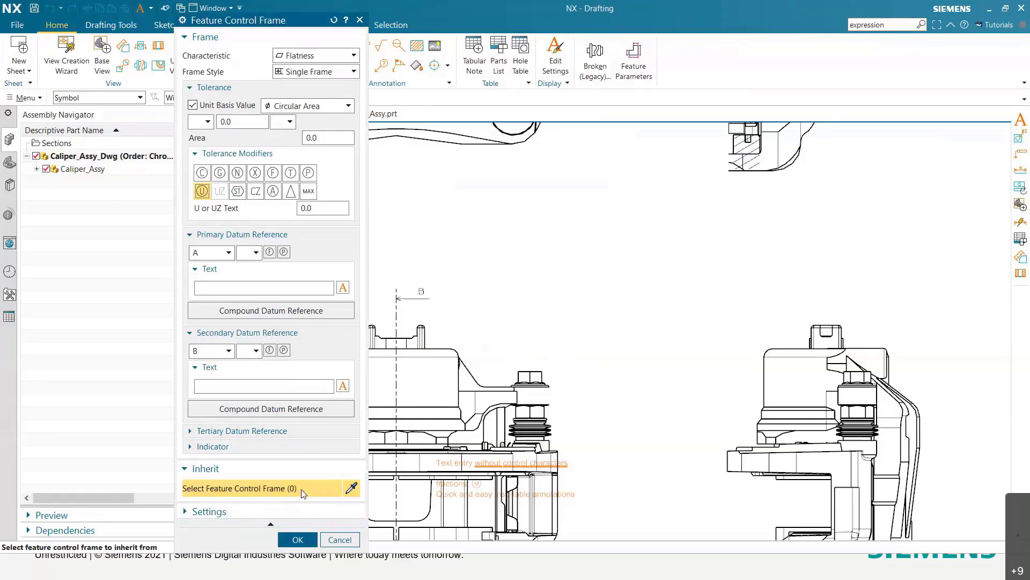
left_click(298, 540)
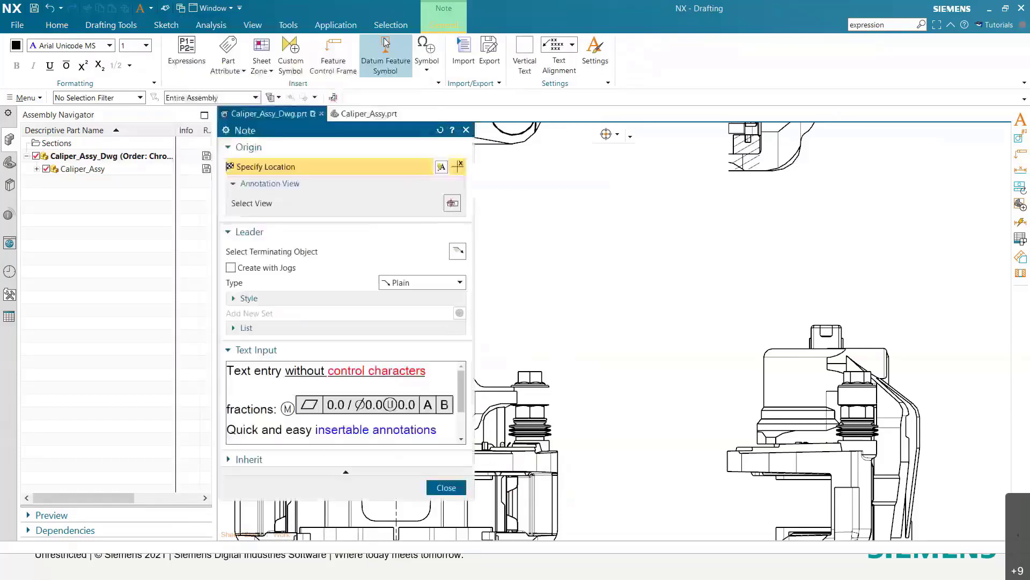
Insert a datum feature symbol with letter A after the feature control frame, expanding the hidden dialog options first
left_click(383, 45)
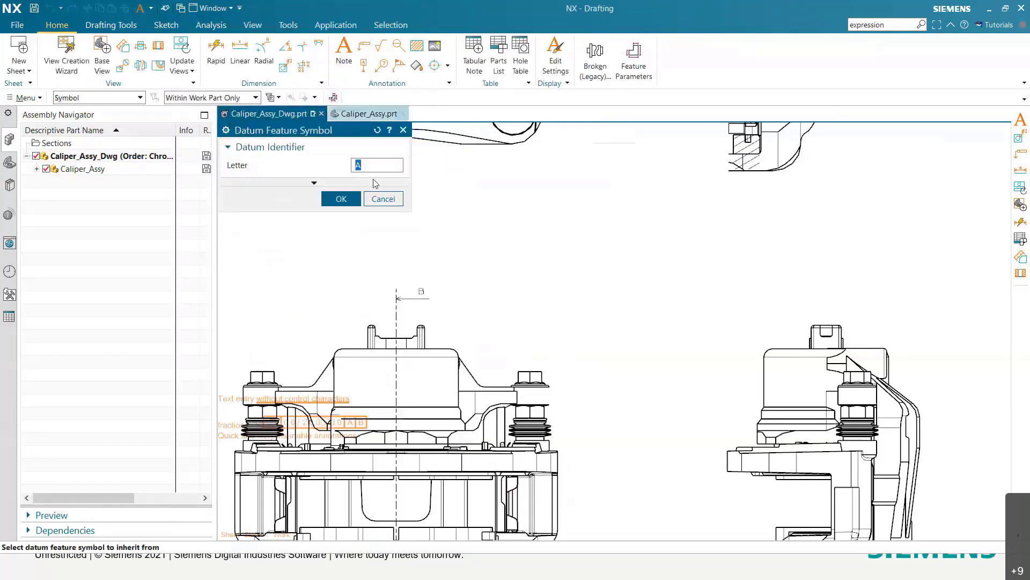
left_click(314, 182)
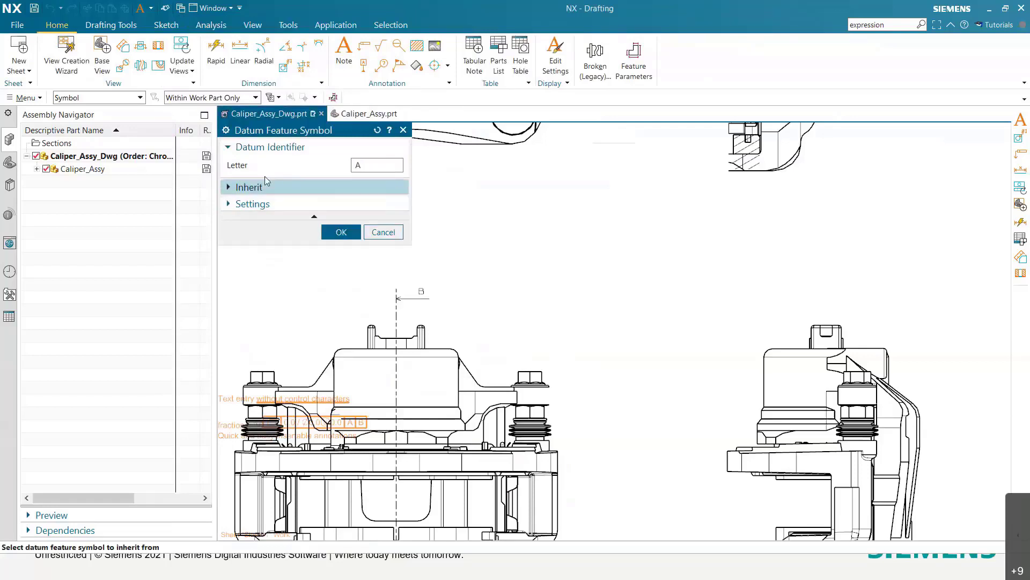
left_click(341, 232)
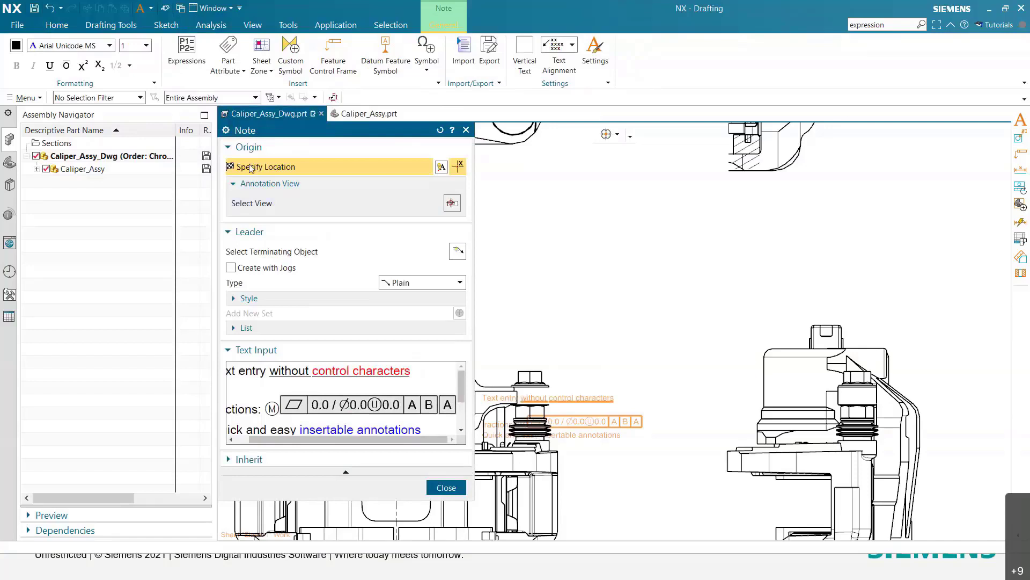
left_click_drag(418, 374, 333, 372)
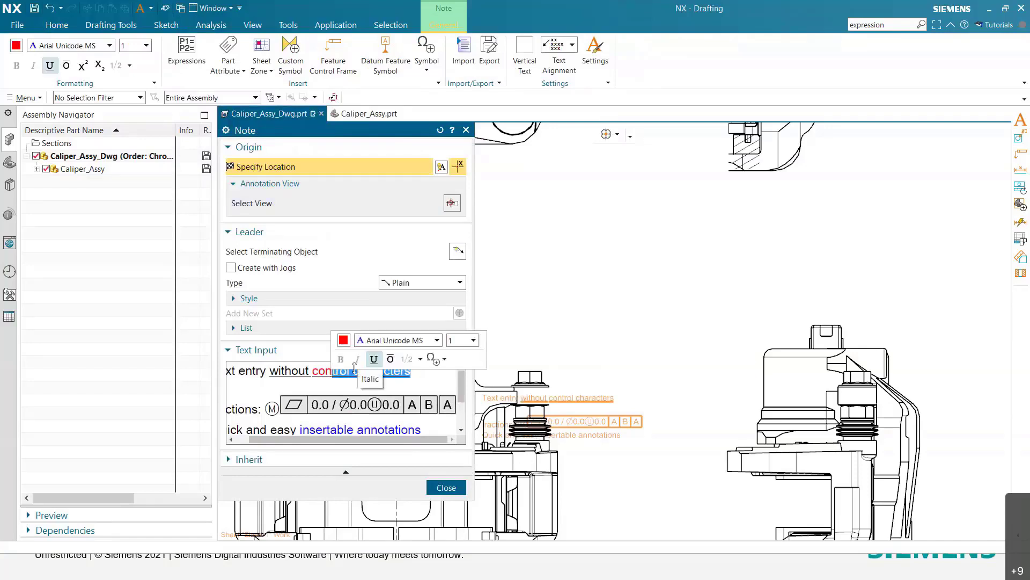
right_click(351, 377)
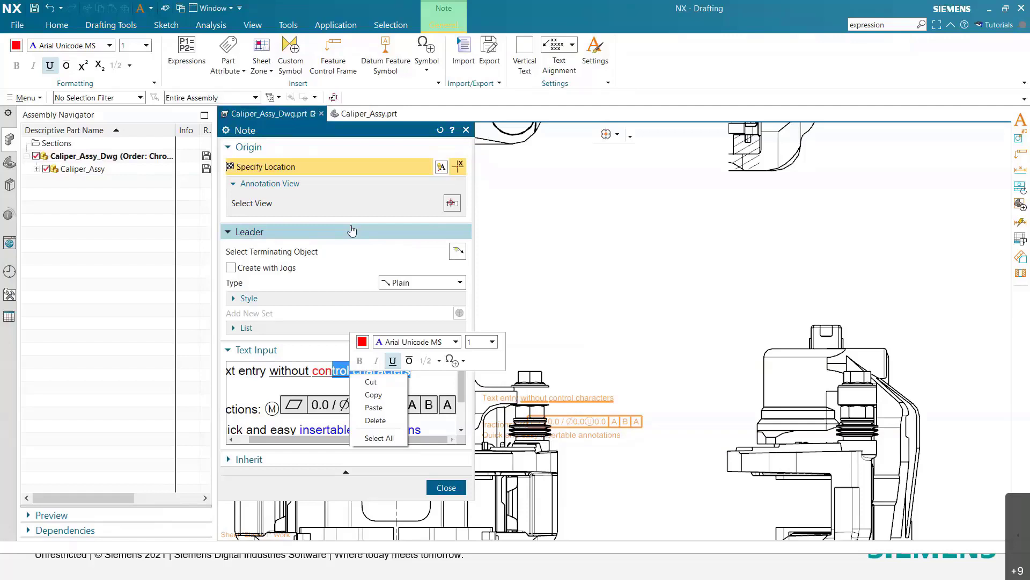
left_click(338, 415)
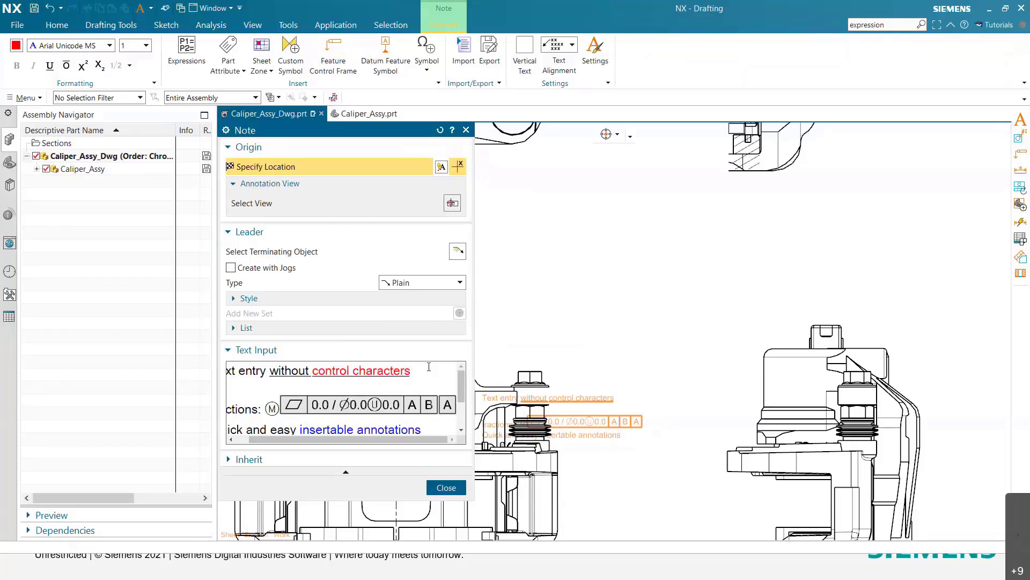
Colour only the word "characters" in the note's first line light blue
left_click_drag(416, 369, 349, 370)
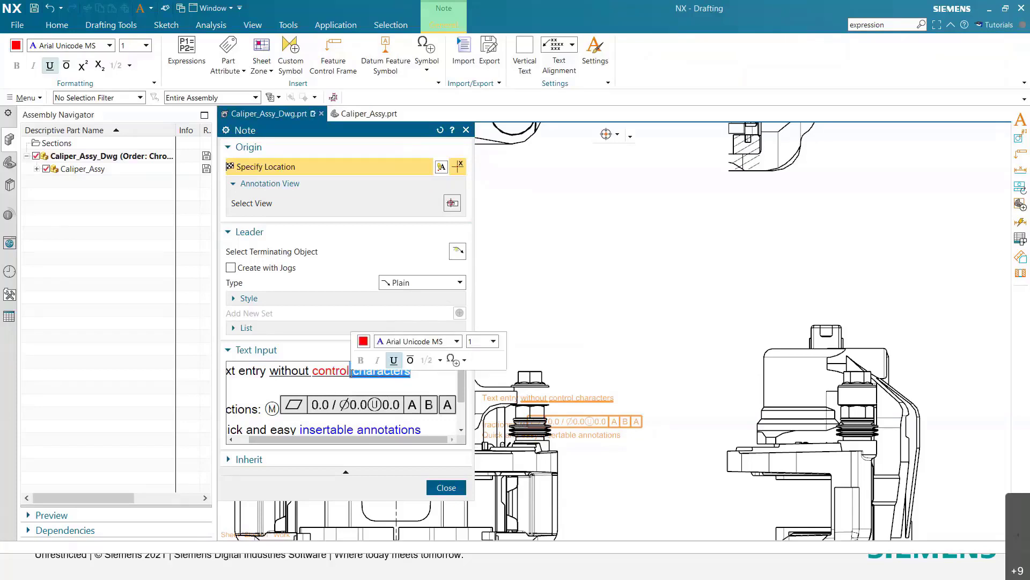
left_click(363, 342)
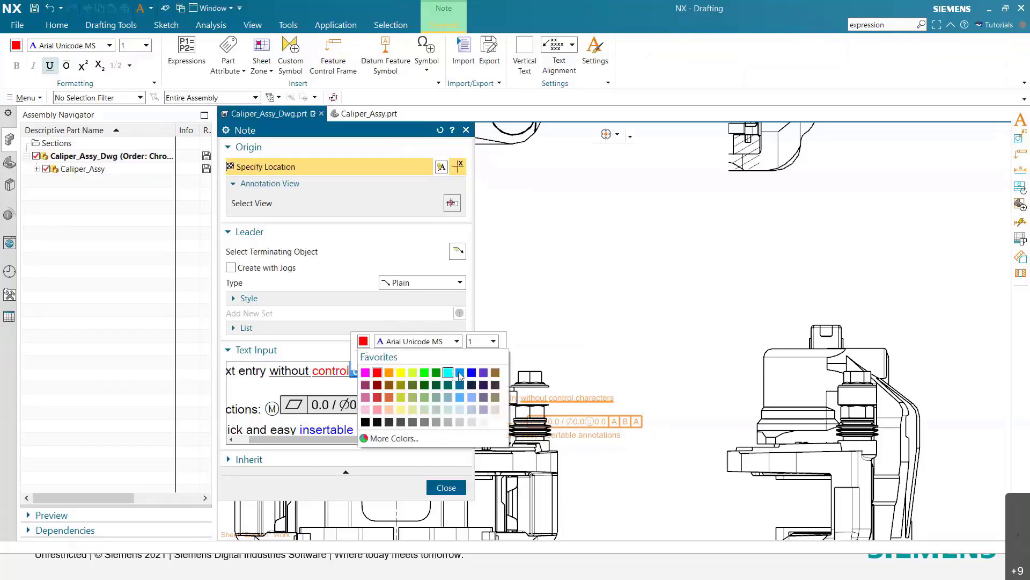
left_click(459, 372)
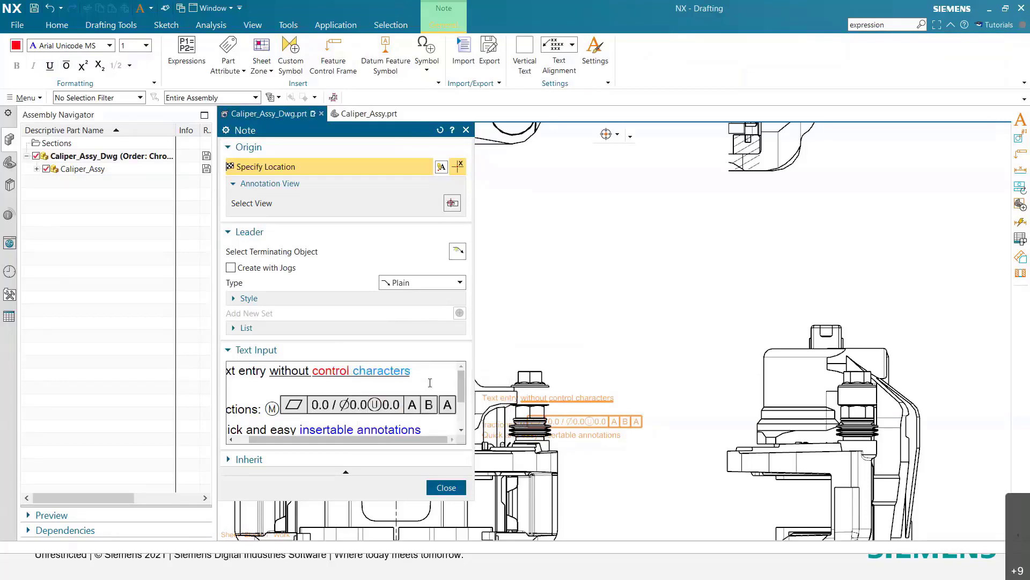